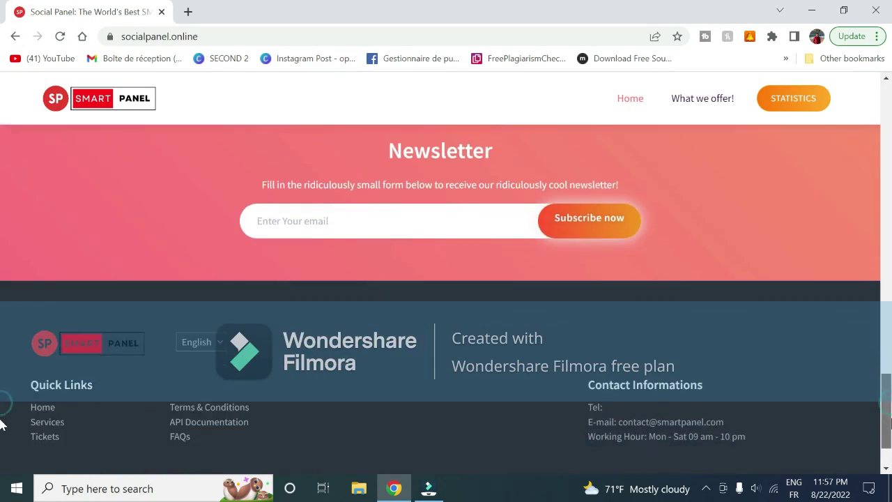
View the demo panel's statistics dashboard.
click(801, 108)
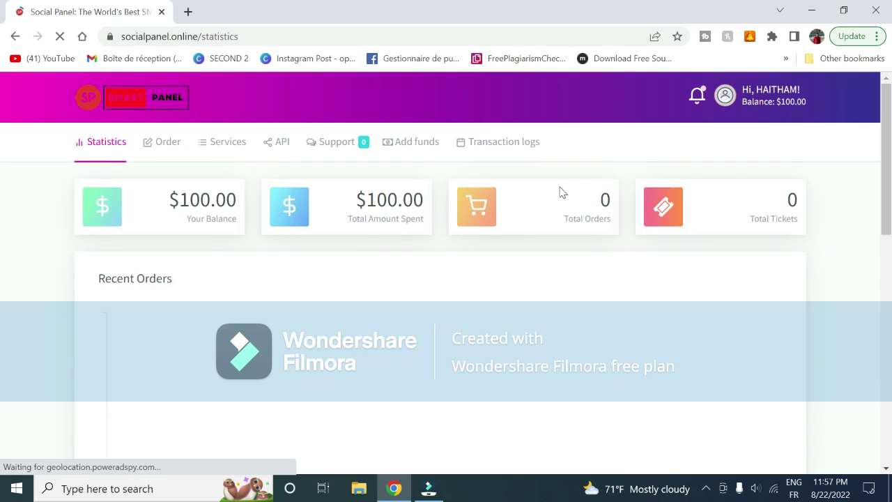
scroll(361, 286, down, 3)
scroll(361, 287, down, 5)
scroll(361, 287, up, 2)
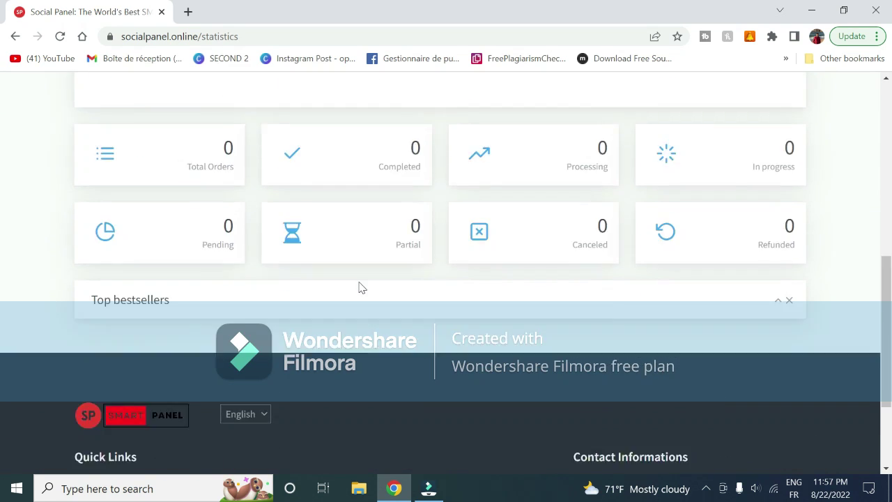
scroll(360, 287, up, 6)
Fill a new order with the Instagram Followers - No Refill category and service ID:227.
click(168, 143)
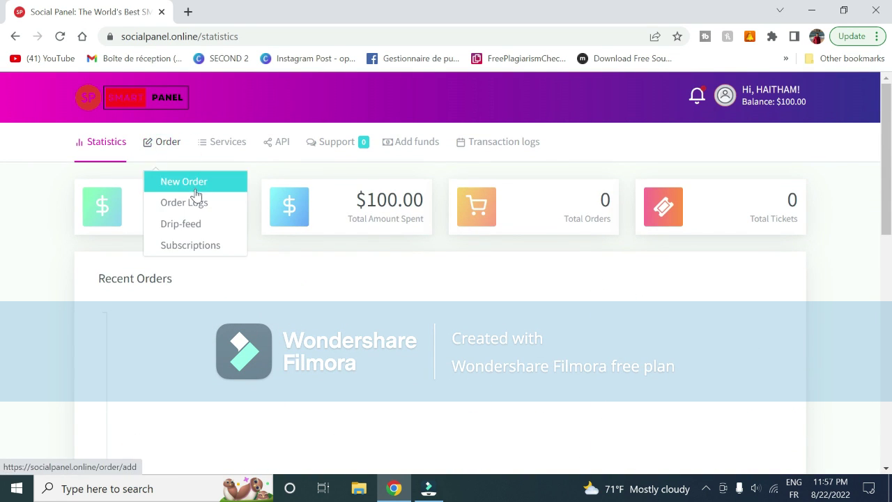
click(196, 183)
scroll(325, 237, down, 1)
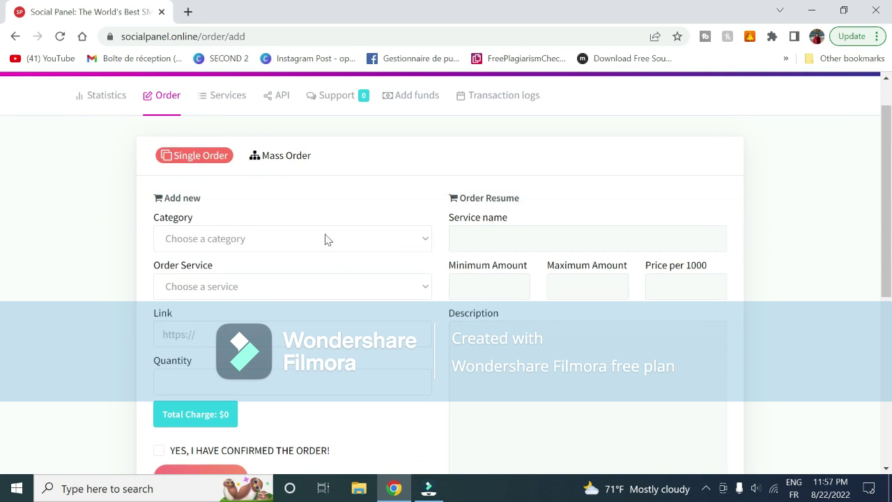
click(326, 237)
click(319, 121)
click(235, 287)
click(263, 206)
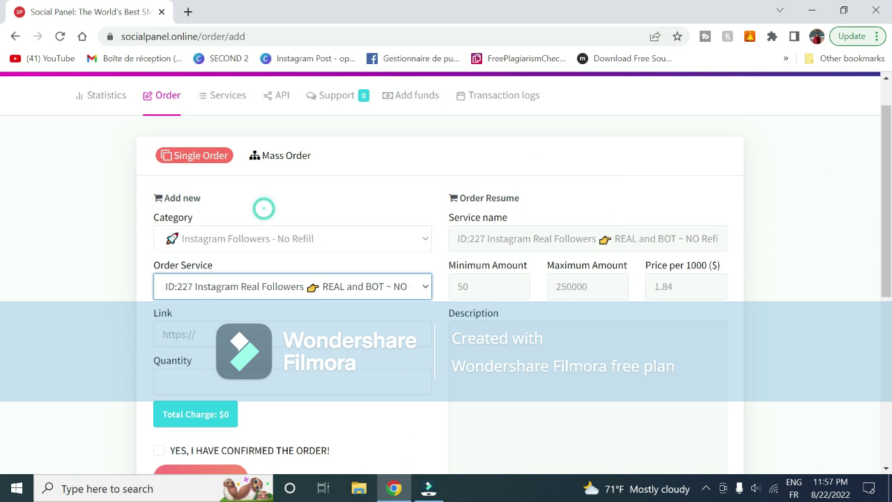
scroll(263, 209, down, 2)
scroll(328, 143, up, 2)
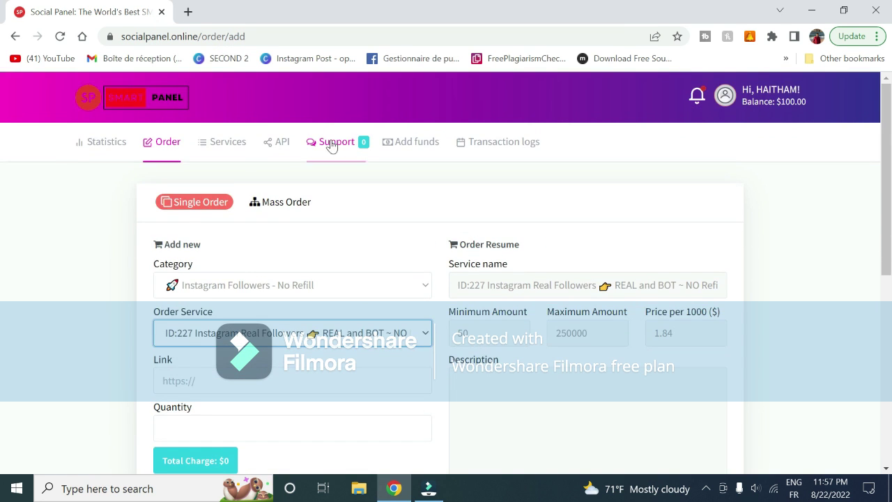
View the PayPal add-funds deposit page.
click(398, 144)
scroll(382, 316, down, 2)
scroll(381, 316, up, 2)
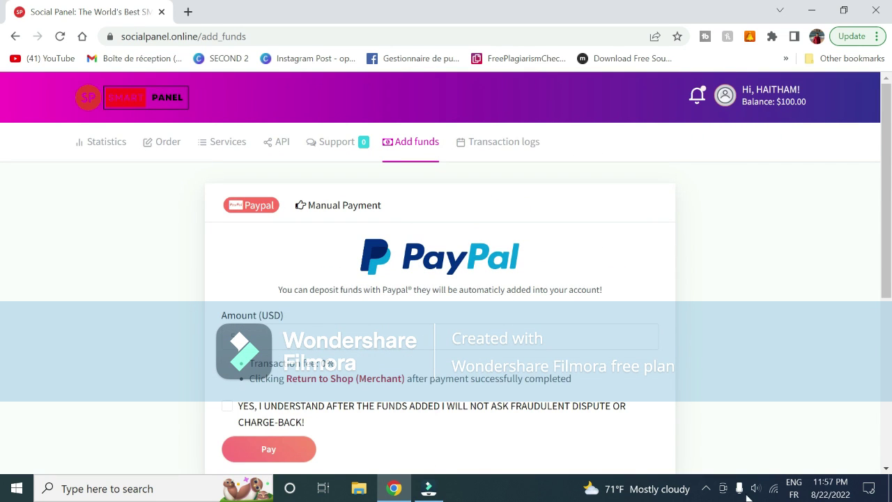
click(706, 489)
Compare the Single, Premium and Business hosting plans at $1.99, $2.99 and $3.99 monthly.
click(711, 464)
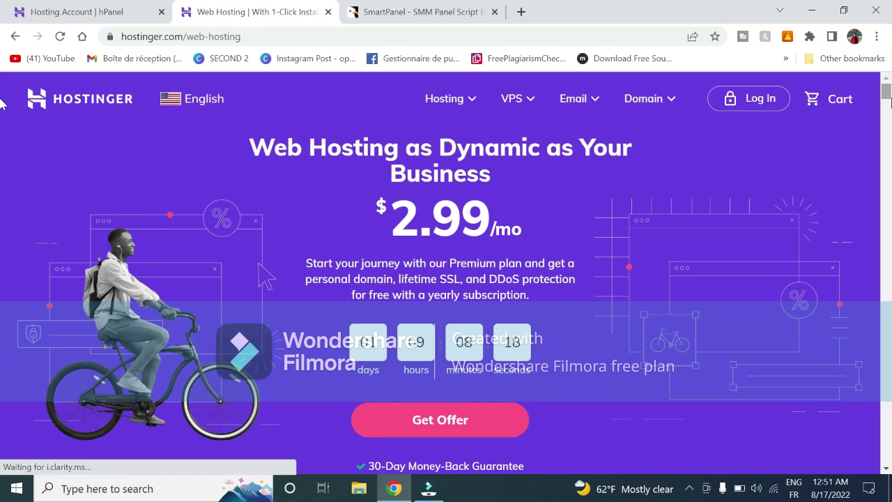
scroll(1, 105, down, 1)
scroll(1, 108, down, 2)
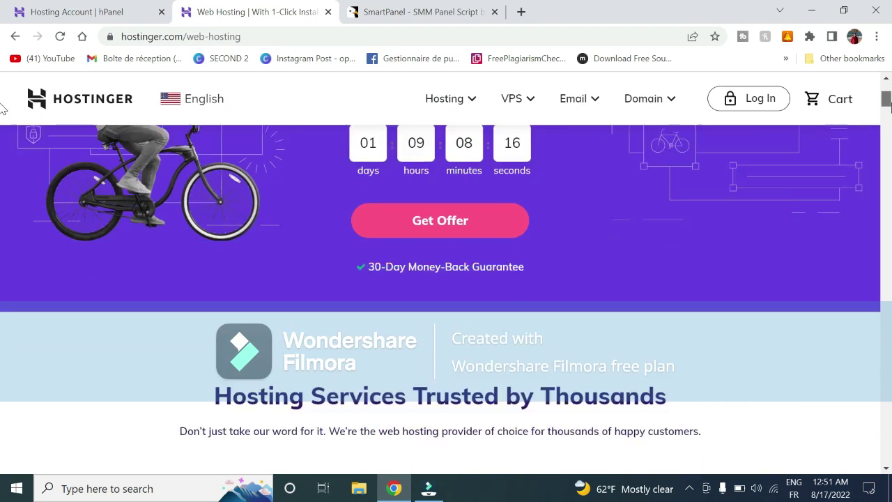
scroll(3, 115, down, 4)
scroll(3, 123, down, 2)
scroll(2, 123, down, 2)
scroll(1, 125, down, 1)
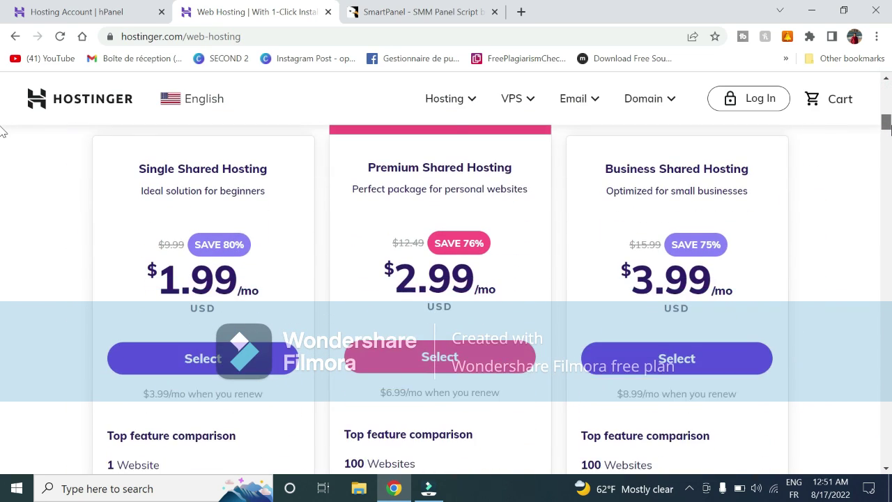
scroll(1, 129, up, 1)
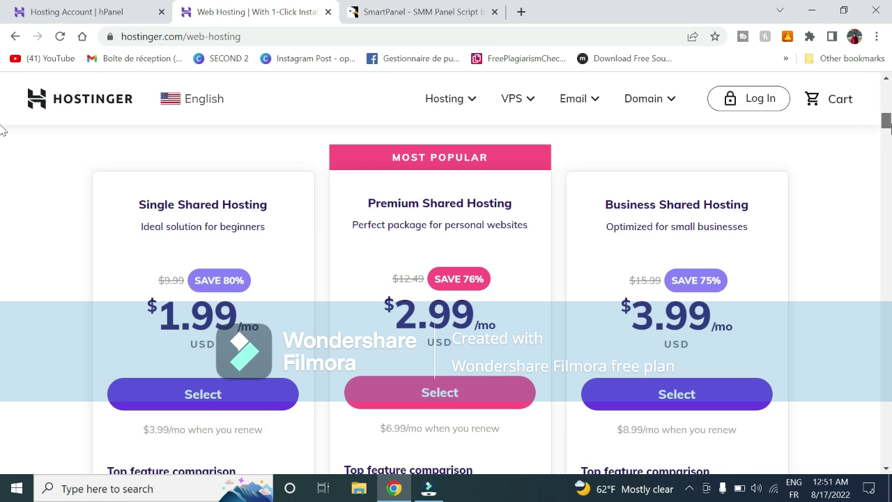
scroll(2, 133, down, 1)
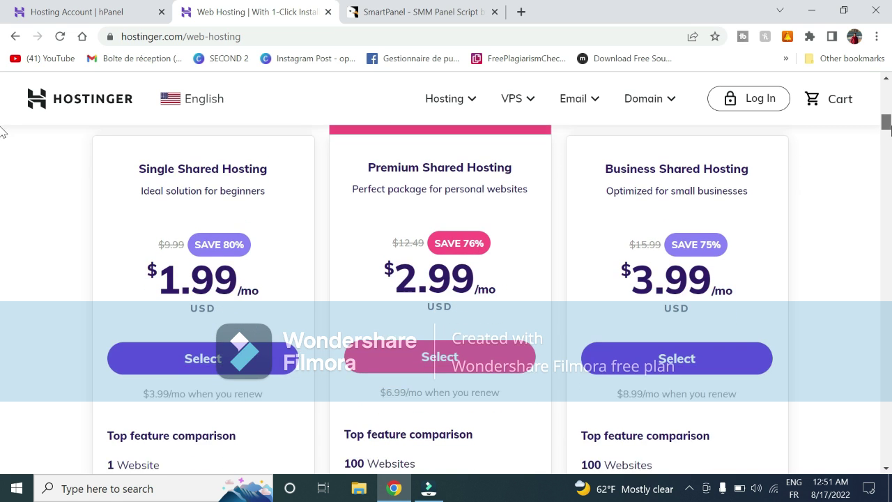
scroll(2, 136, down, 2)
scroll(1, 139, down, 1)
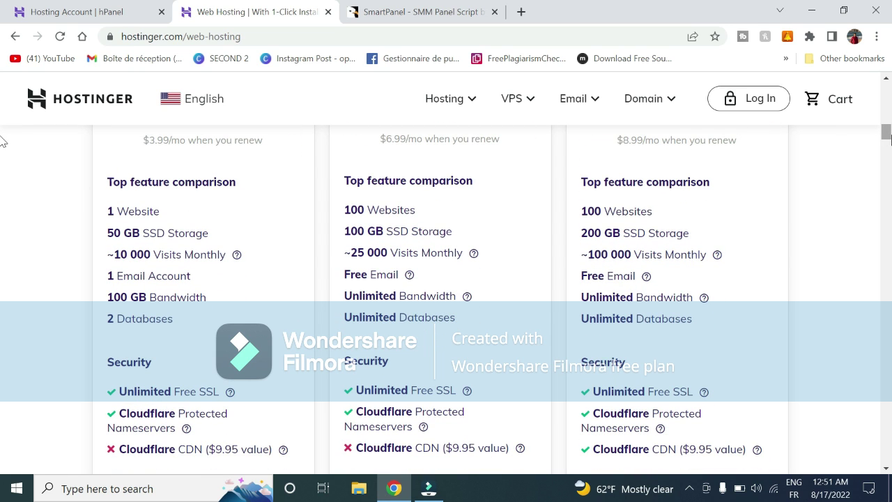
scroll(2, 141, up, 1)
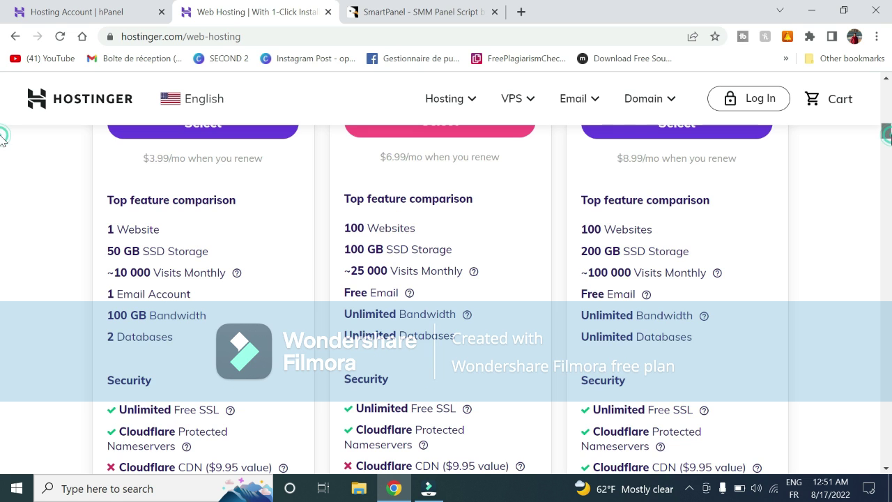
scroll(1, 136, up, 2)
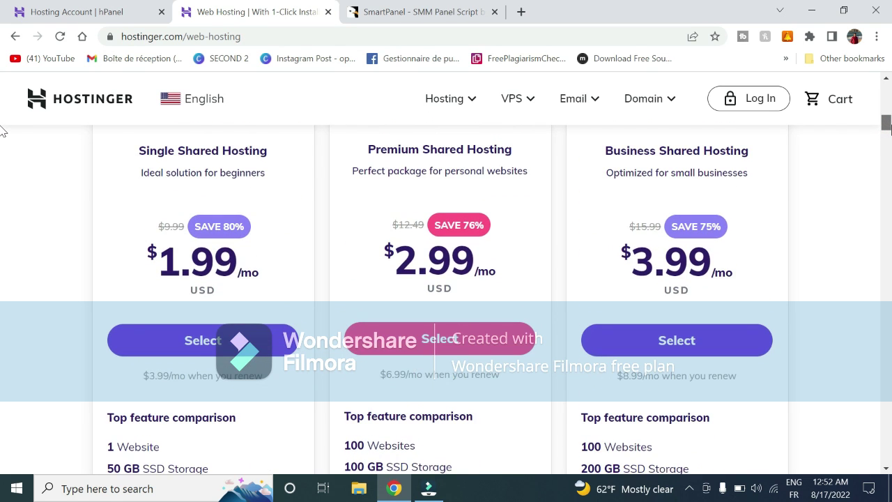
scroll(2, 131, up, 1)
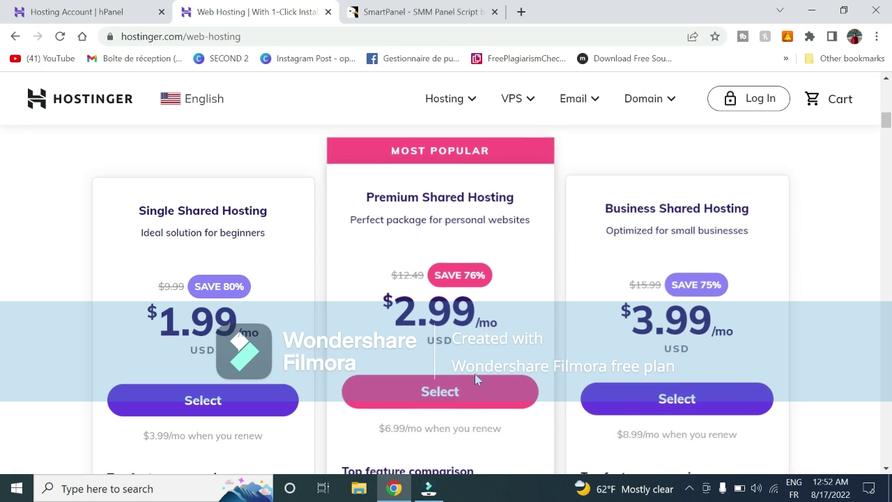
Add the Premium Shared Hosting plan to the cart and review the checkout.
click(442, 404)
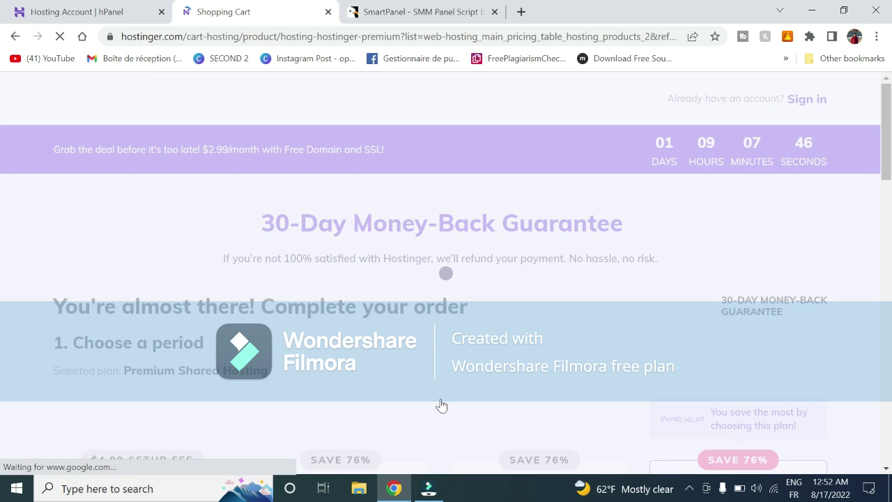
scroll(801, 251, down, 3)
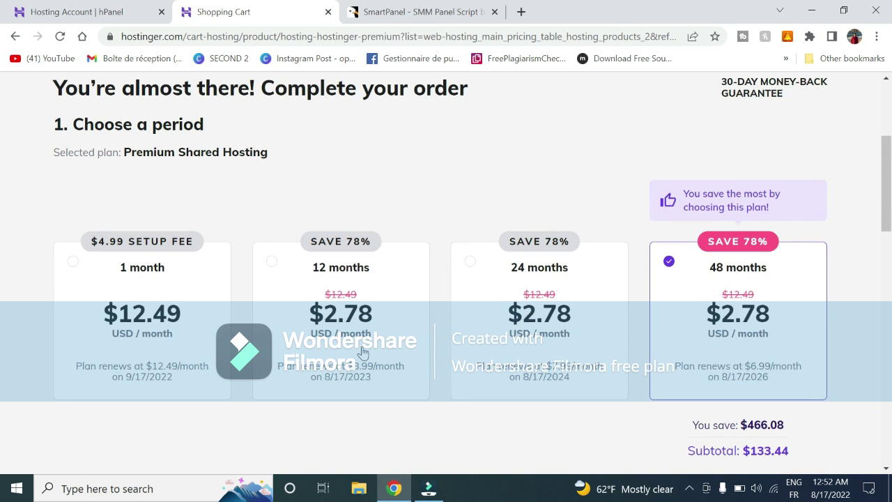
scroll(2, 202, down, 2)
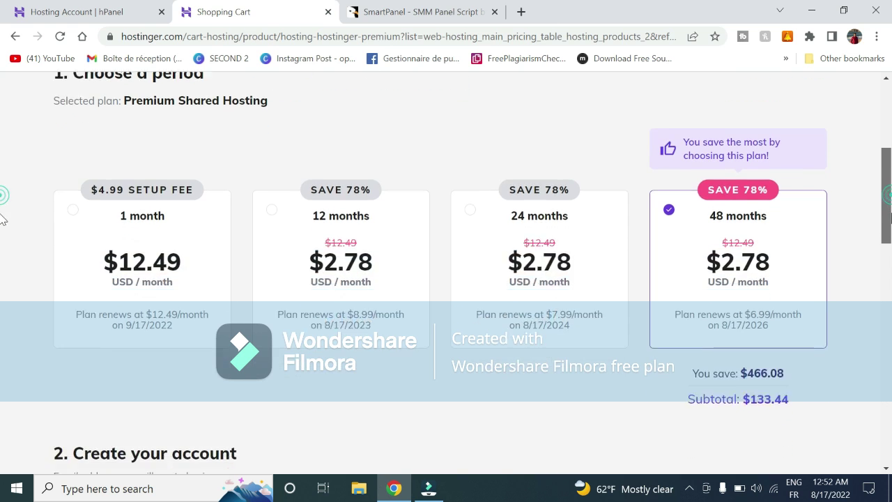
scroll(2, 253, down, 2)
scroll(3, 265, down, 2)
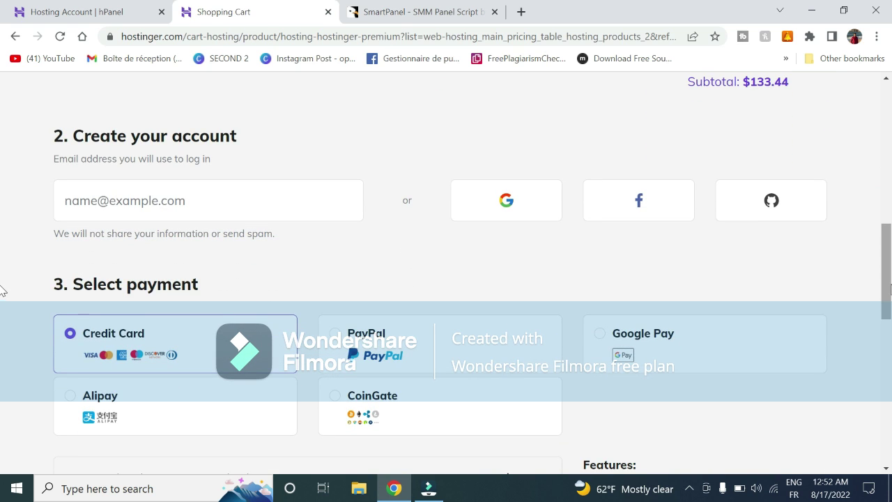
scroll(2, 289, down, 2)
scroll(2, 289, down, 2)
scroll(2, 290, down, 1)
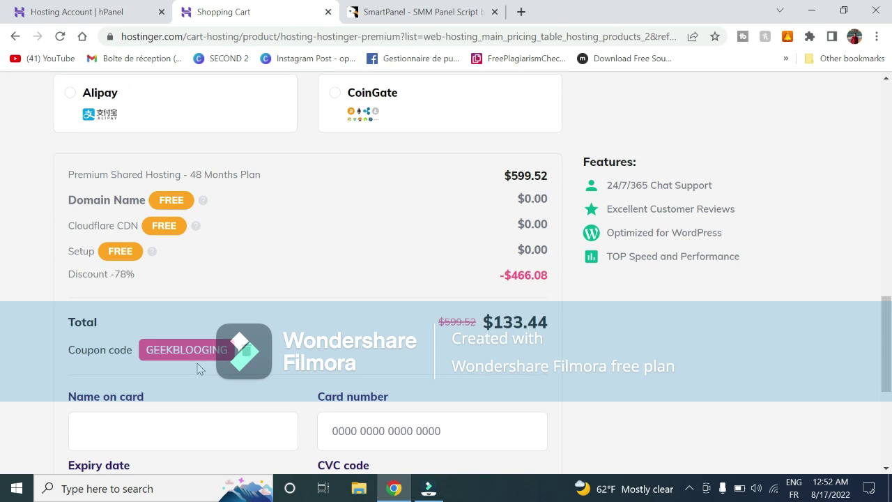
Remove the GEEKBLOGGING coupon and check the $143.52 total and card payment form.
double_click(144, 350)
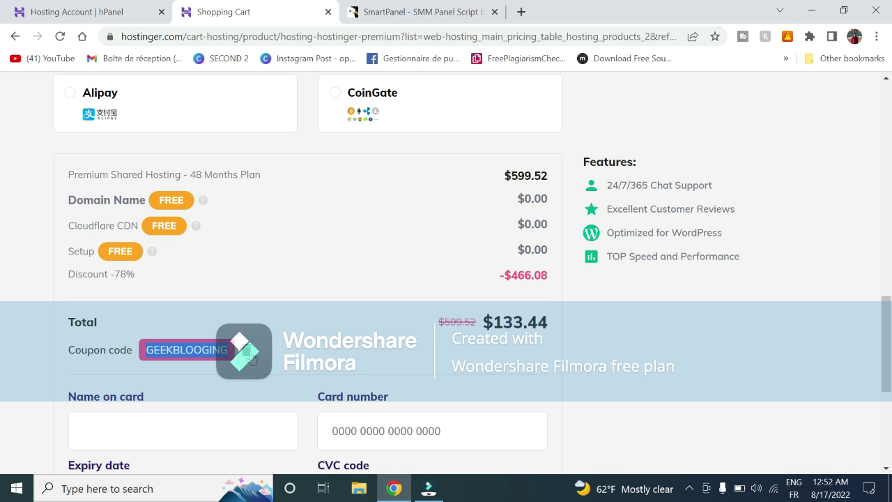
click(249, 357)
drag(499, 316, 572, 319)
click(573, 320)
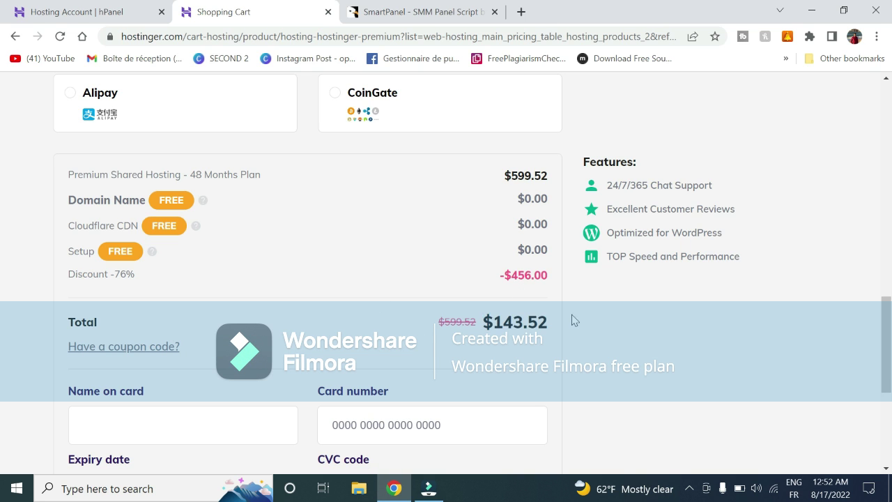
scroll(1, 348, up, 1)
scroll(1, 352, down, 2)
scroll(2, 390, down, 1)
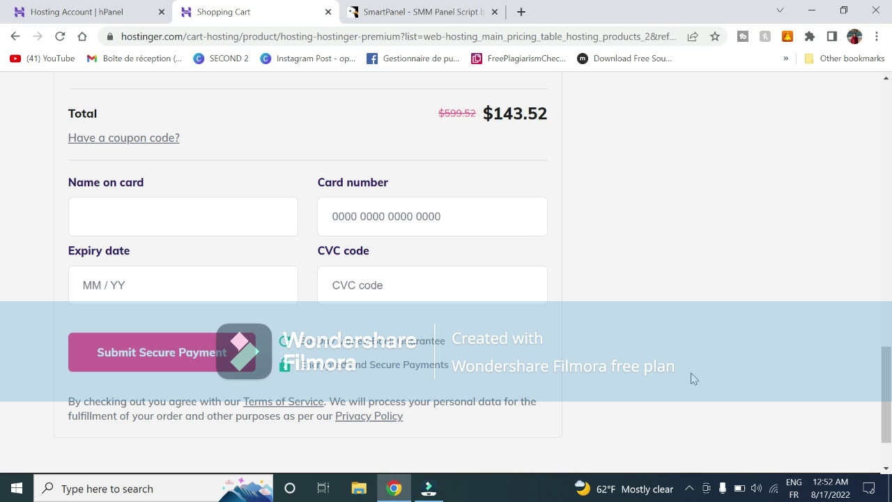
Create a MySQL database and user for socialpanel.online in hPanel, then return to the overview.
click(405, 6)
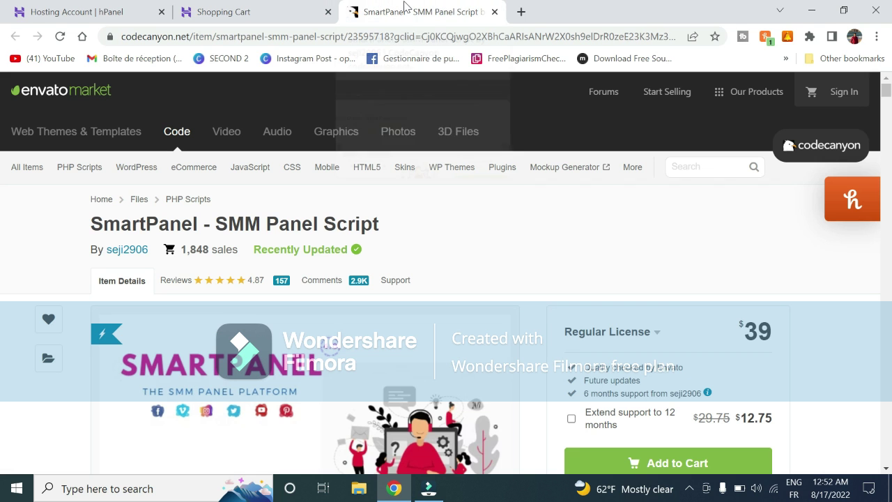
key(ctrl+shift+Tab)
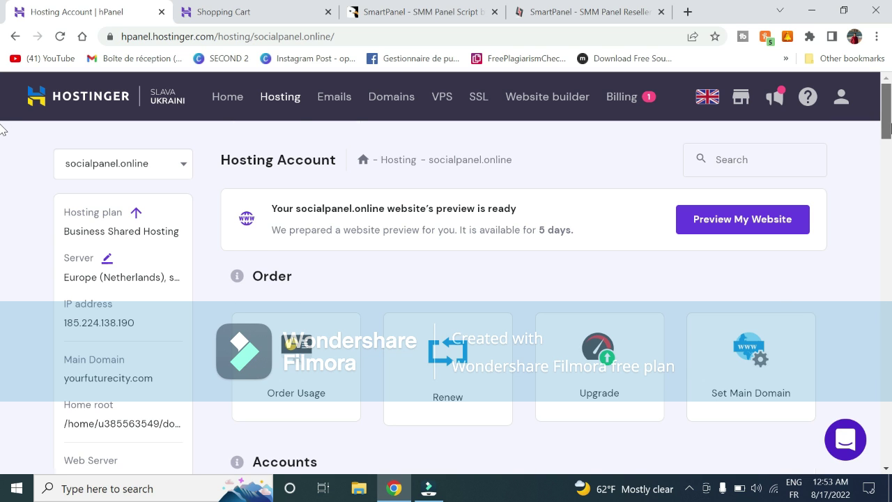
drag(888, 122, 888, 363)
click(298, 341)
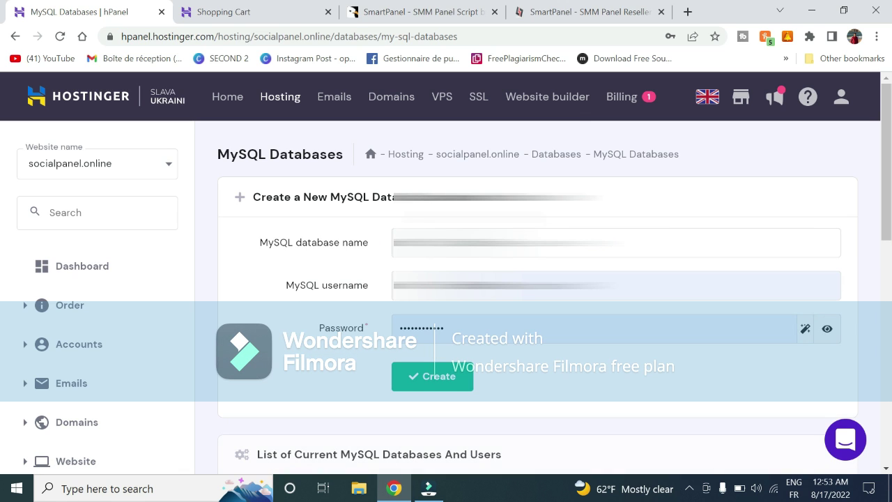
key(BackSpace)
key(BackSpace)
key(BackSpace)
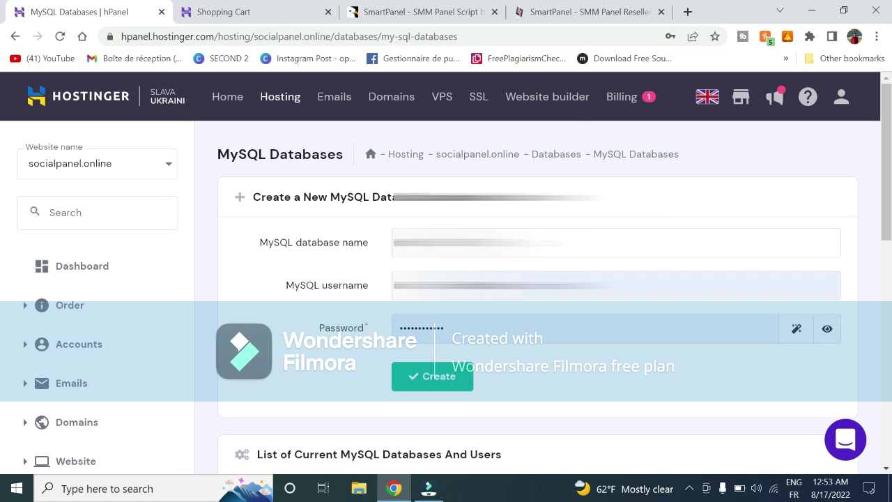
scroll(133, 199, down, 1)
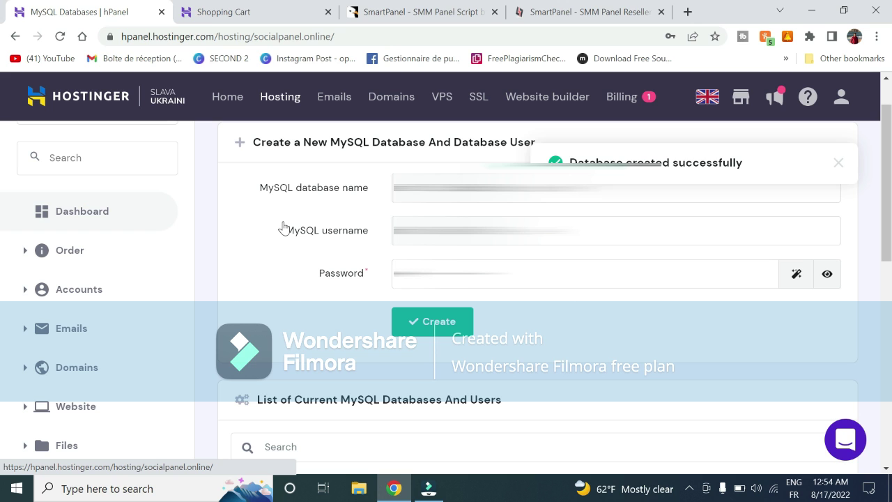
click(89, 221)
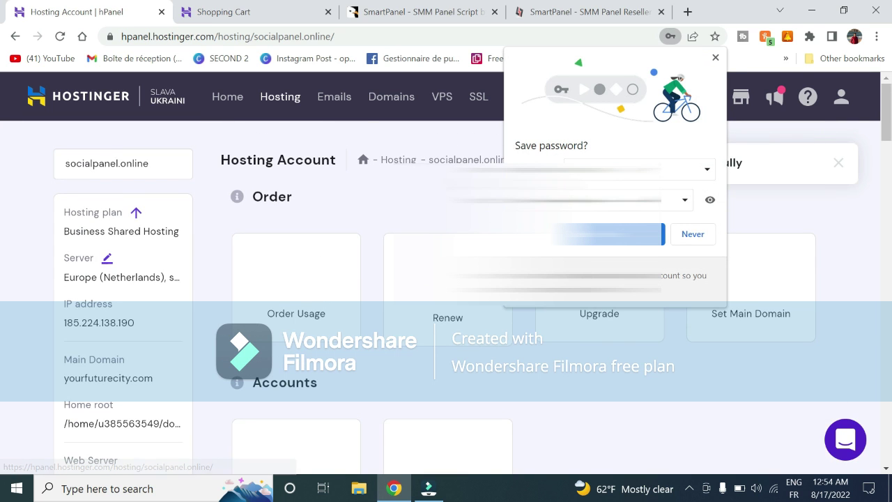
click(718, 57)
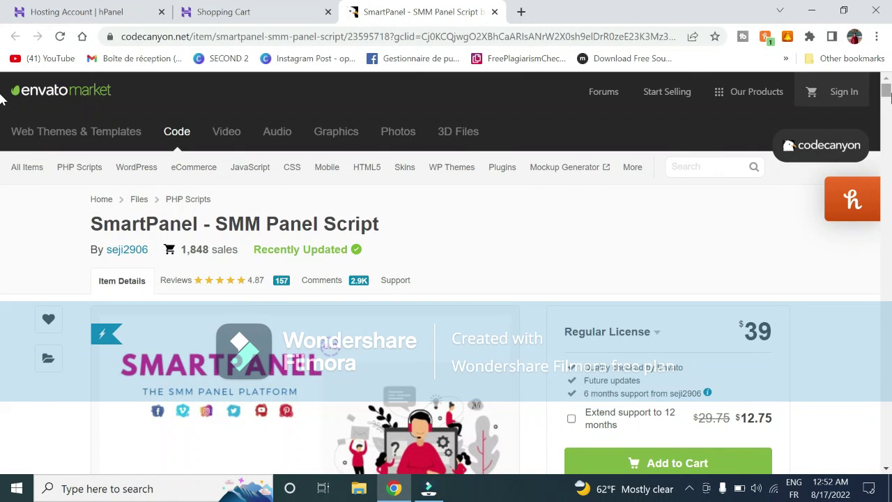
Open and browse the SmartPanel demo site, then return to the CodeCanyon listing.
scroll(2, 100, down, 2)
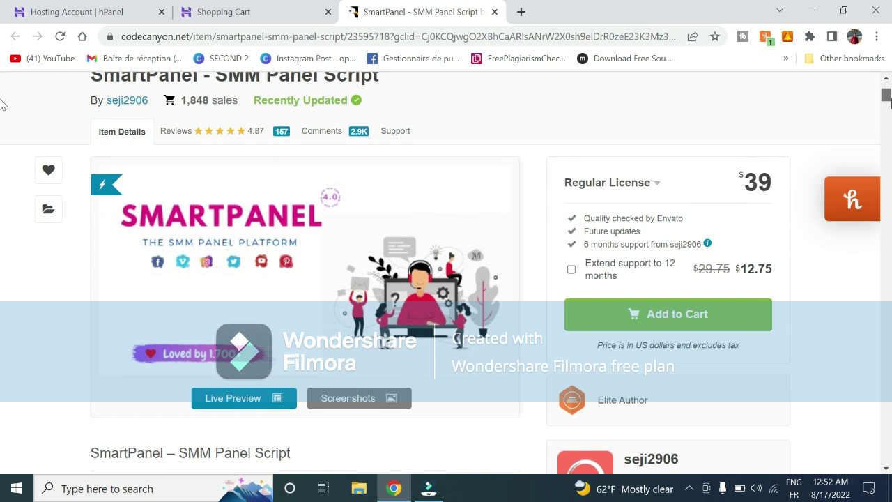
scroll(2, 105, down, 1)
scroll(2, 109, down, 2)
scroll(2, 110, down, 1)
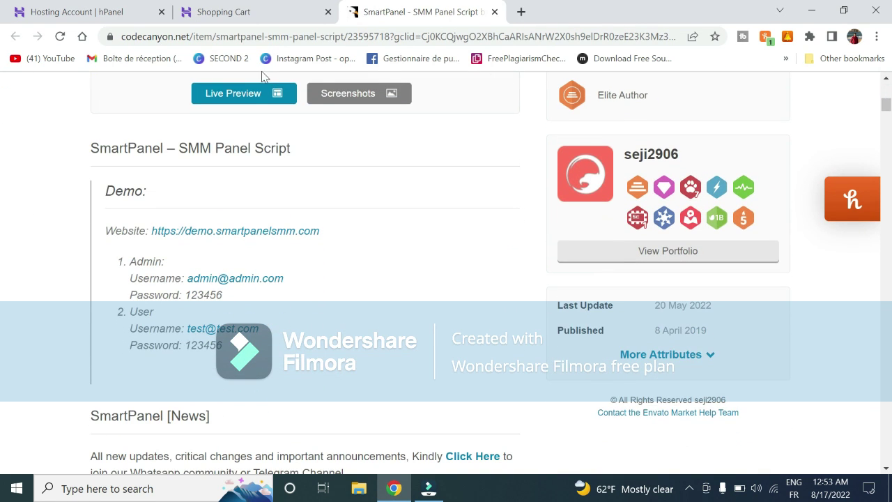
click(239, 232)
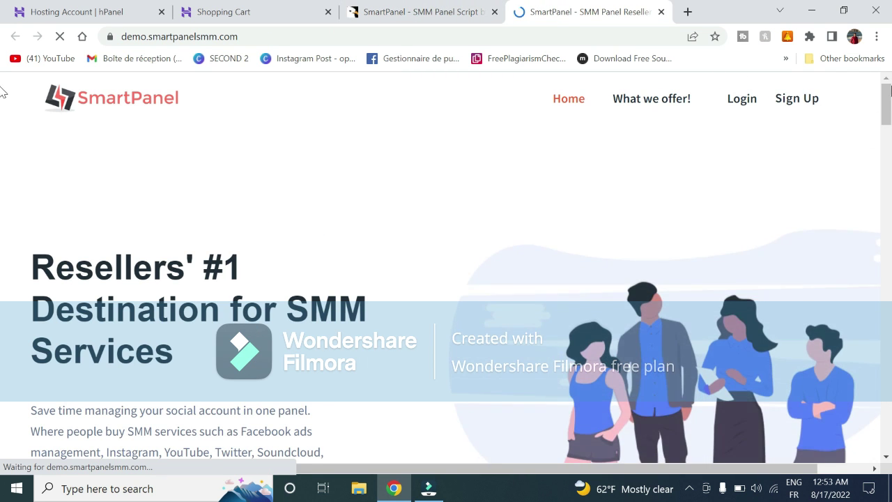
scroll(3, 105, down, 2)
scroll(2, 139, down, 3)
scroll(2, 167, down, 4)
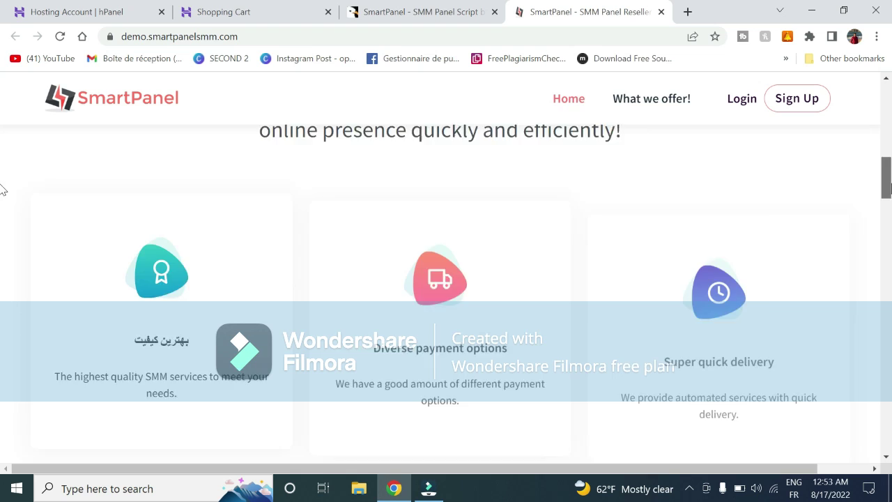
scroll(2, 182, down, 2)
click(418, 12)
drag(886, 106, 887, 142)
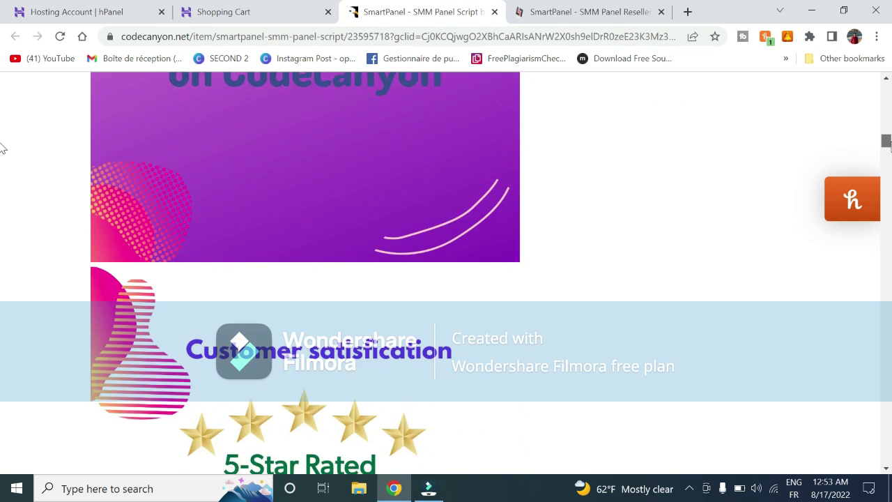
Review SmartPanel's features and $39 license, then show socialpanel.online's Files tools in hPanel.
mouse_move(3, 148)
mouse_down()
mouse_move(2, 277)
mouse_move(2, 89)
mouse_up()
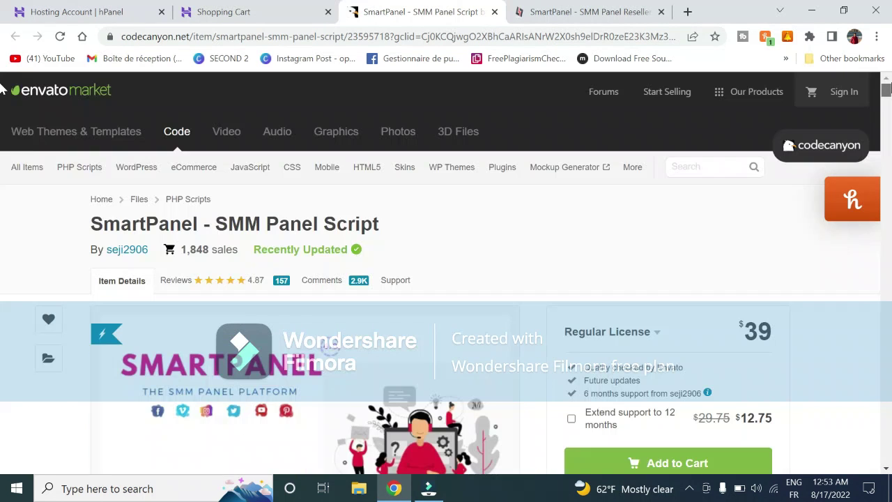
scroll(2, 90, down, 2)
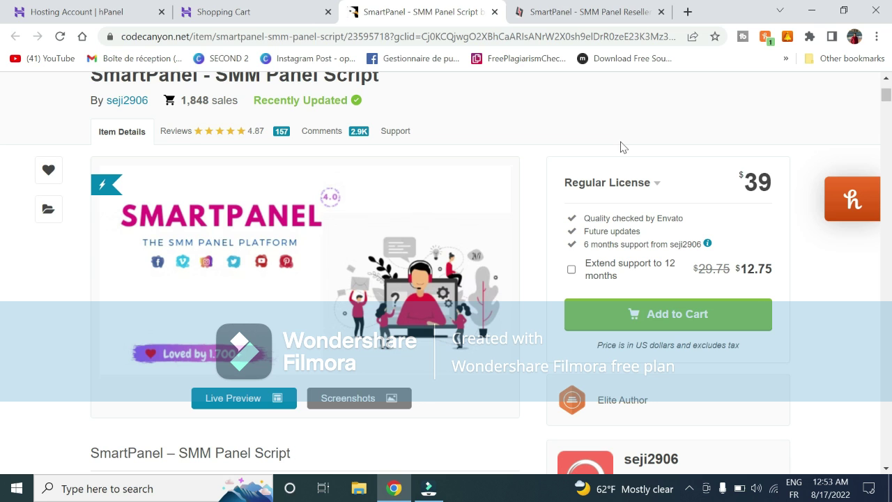
click(66, 10)
scroll(2, 143, down, 4)
drag(891, 140, 890, 290)
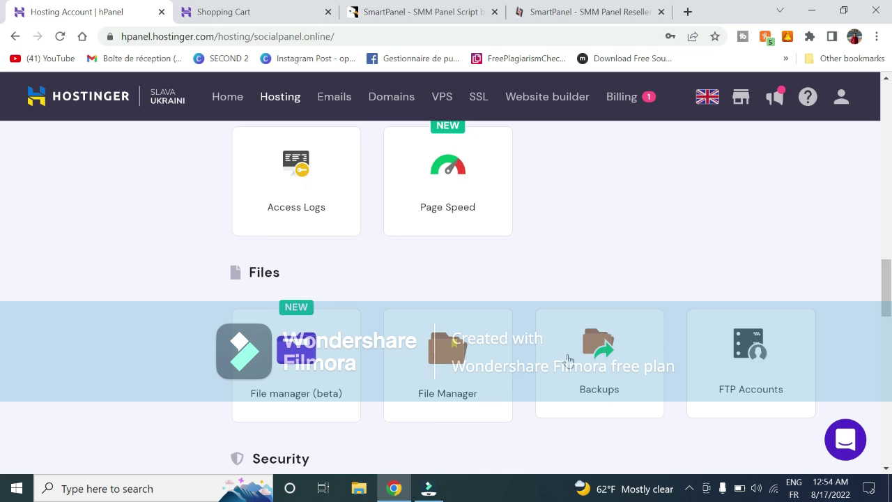
Upload smm panel.zip into public_html in the File Manager.
click(450, 389)
click(327, 160)
click(328, 160)
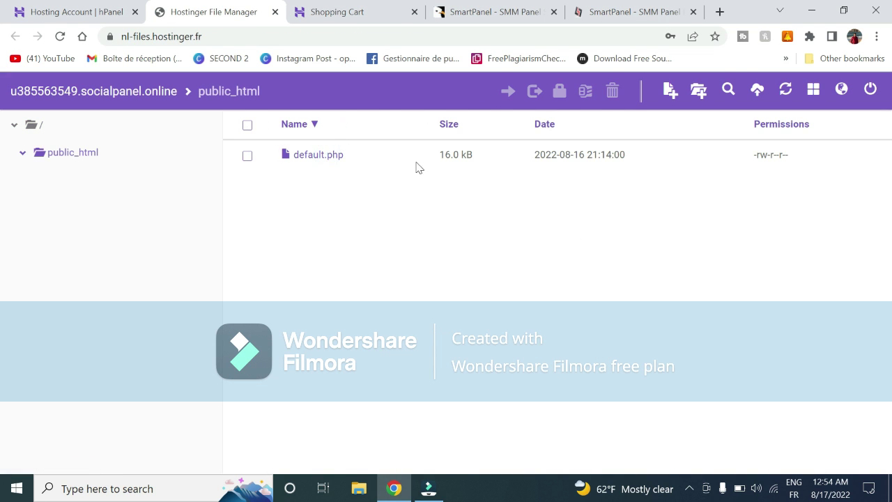
click(767, 95)
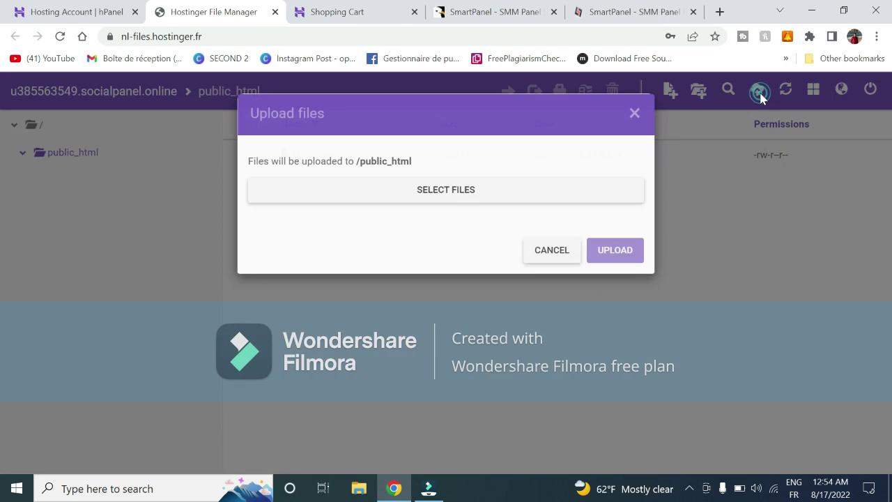
click(516, 192)
double_click(219, 185)
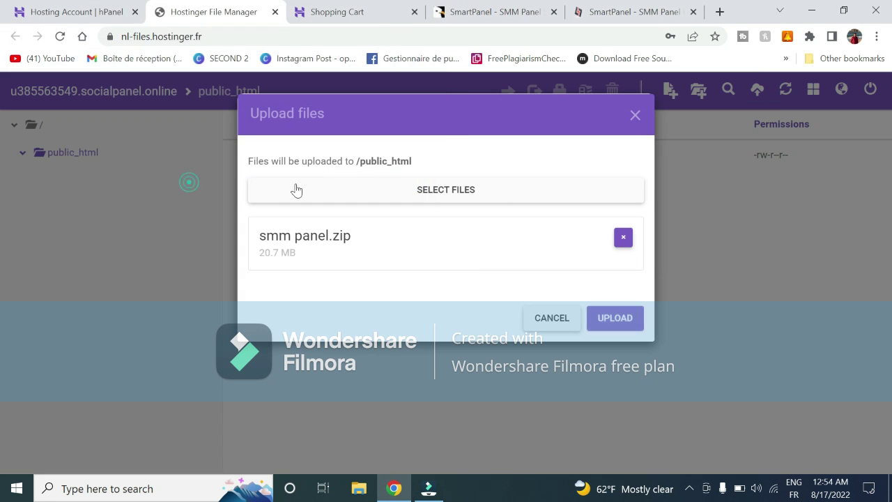
click(627, 318)
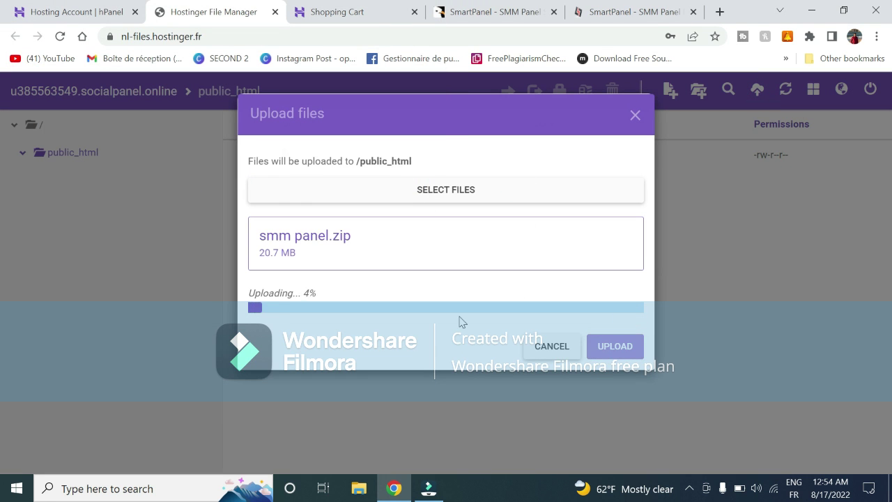
Extract smm panel.zip into an smm panel folder.
click(325, 191)
click(589, 92)
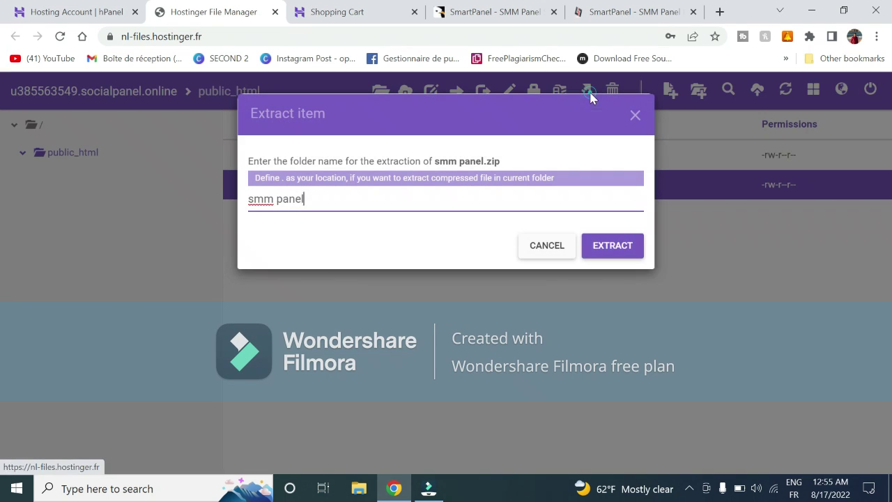
double_click(290, 199)
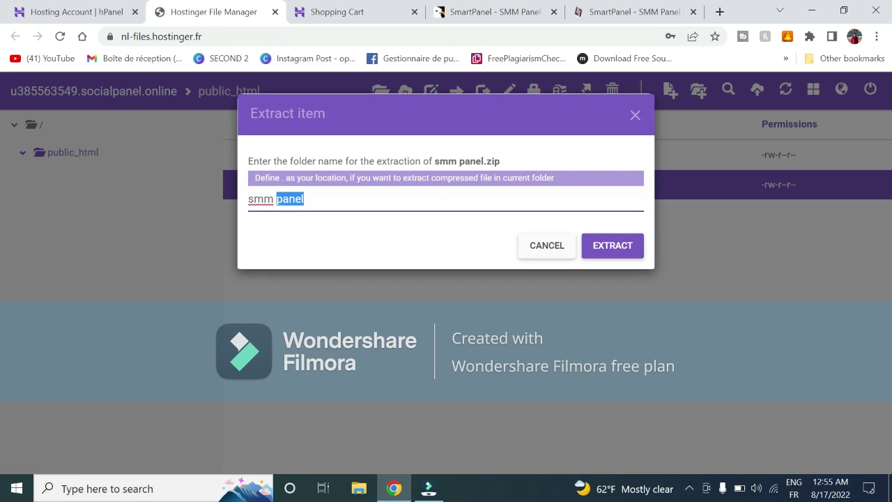
click(621, 251)
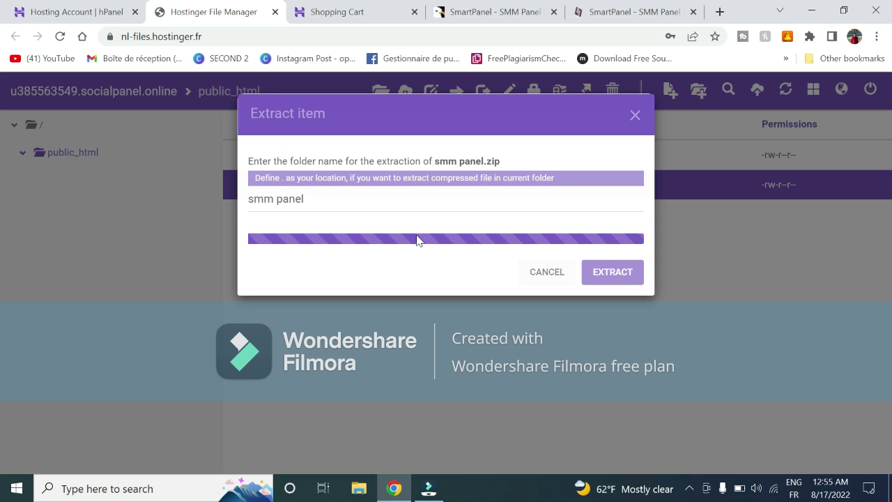
Move all 12 items from smm panel/sms panel into /public_html.
click(619, 201)
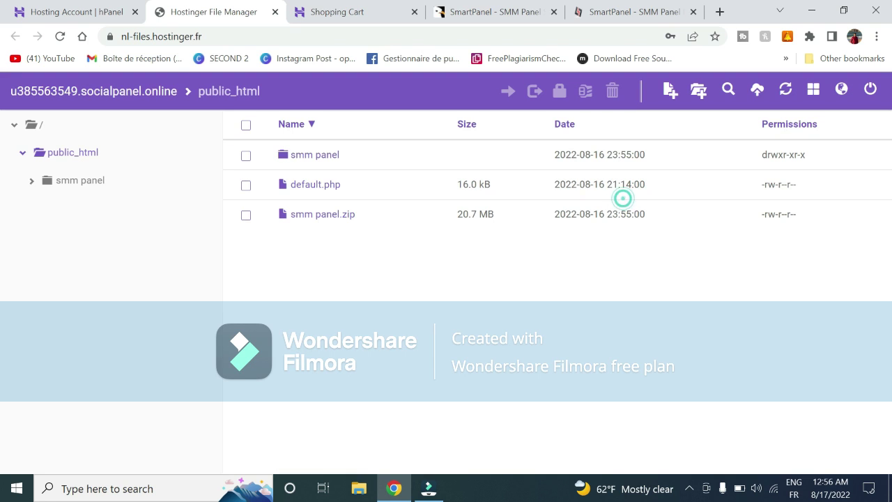
double_click(335, 158)
click(296, 162)
double_click(296, 161)
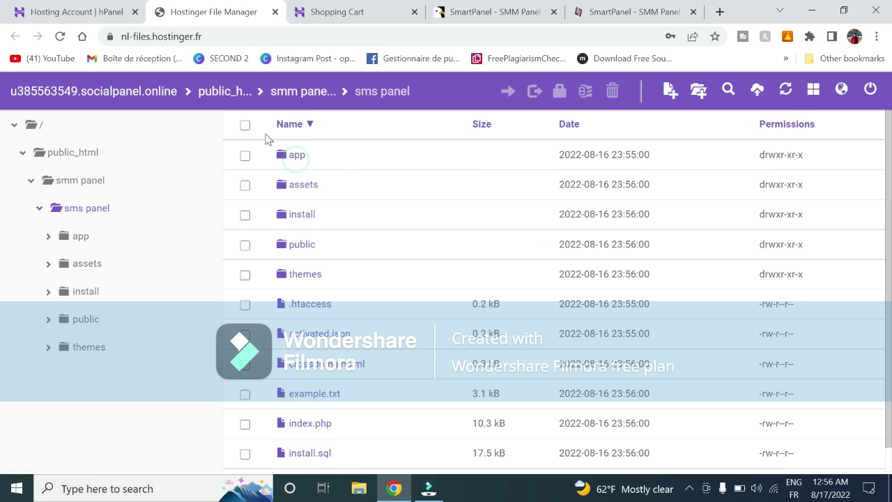
click(249, 124)
click(507, 91)
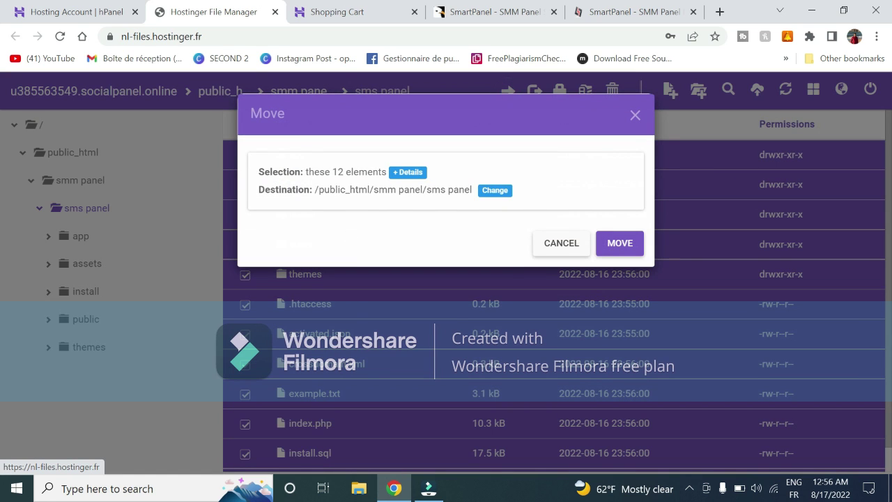
click(495, 190)
click(401, 155)
click(293, 265)
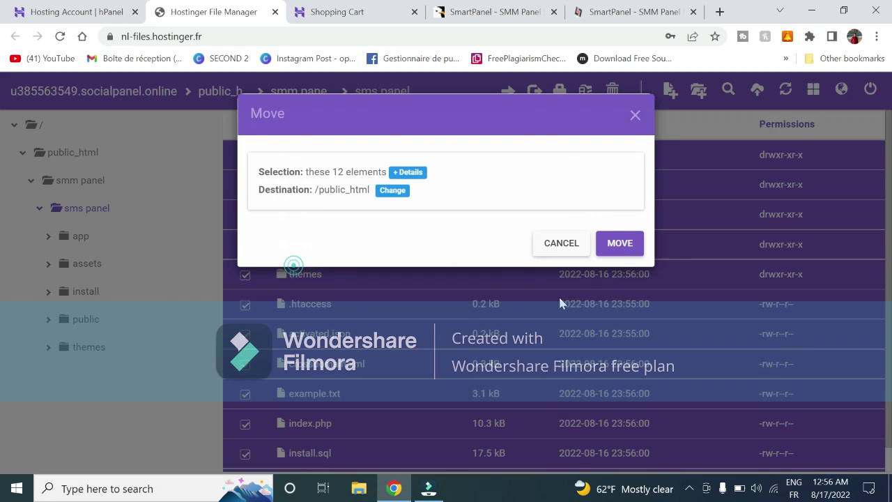
click(620, 243)
Delete smm panel.zip from public_html.
click(70, 152)
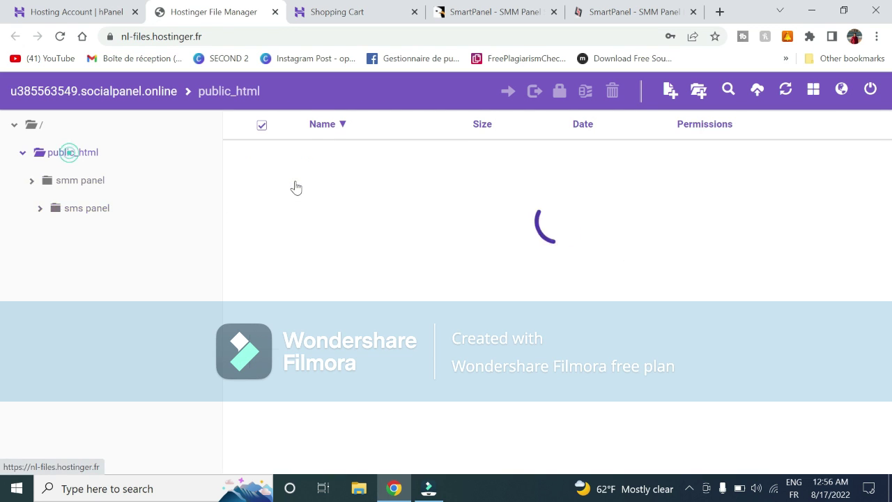
scroll(402, 367, down, 2)
click(418, 457)
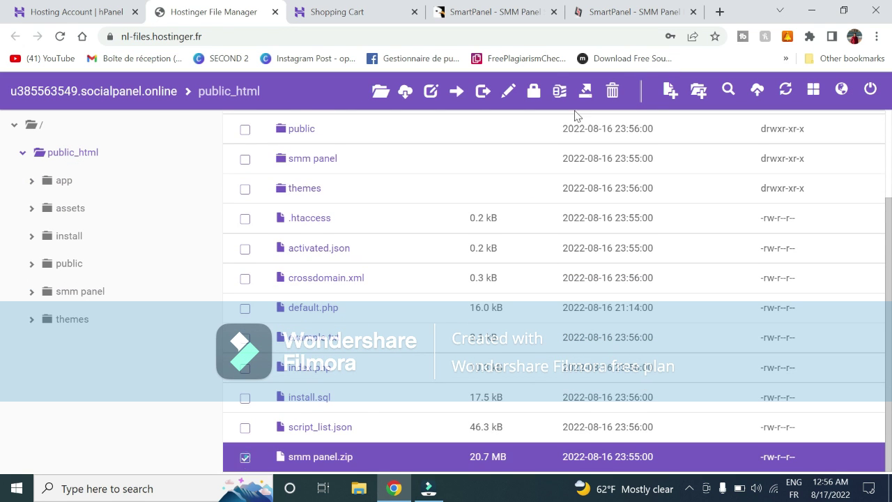
click(613, 91)
click(619, 195)
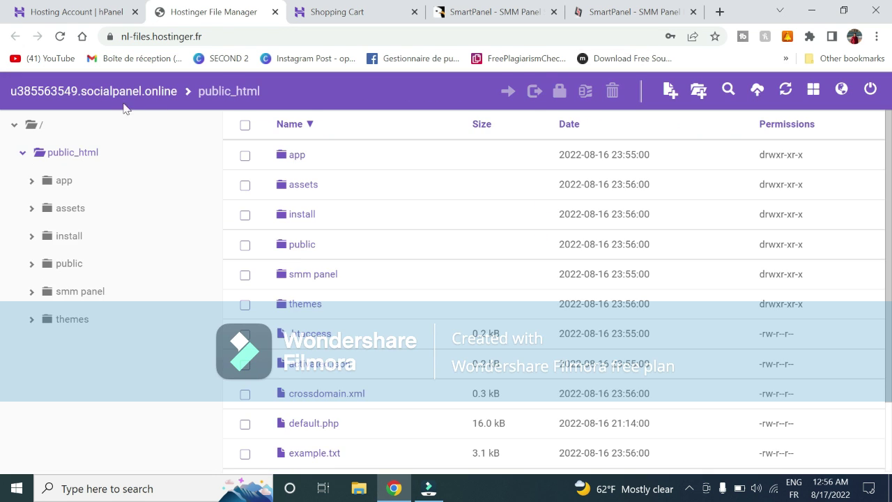
Load the socialpanel.online installer in an incognito window and check all requirements pass.
click(877, 36)
click(826, 88)
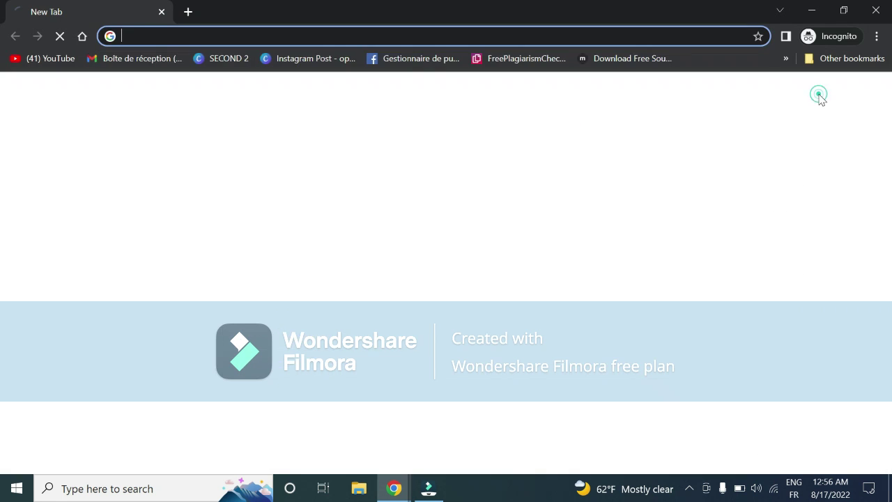
text(socialpane)
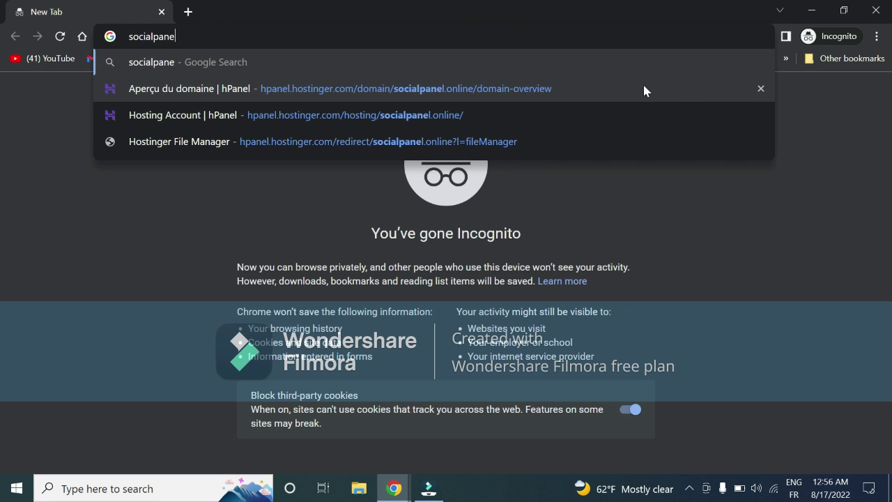
text(l.online)
key(Return)
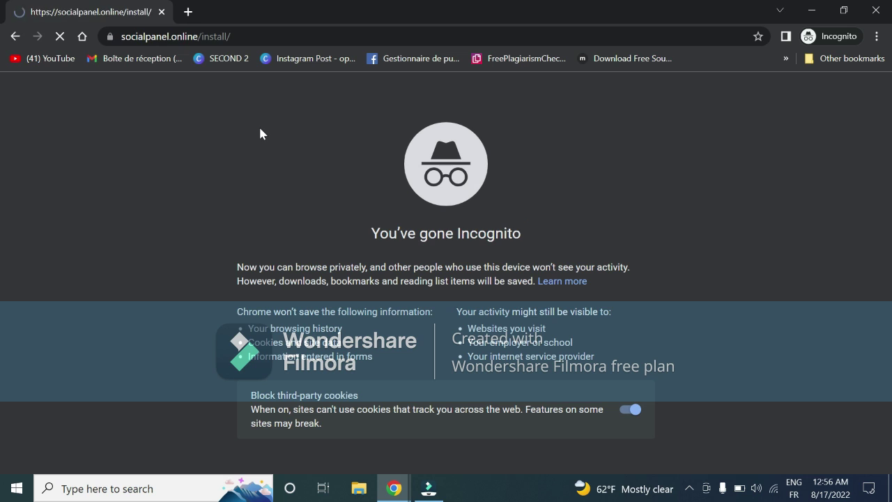
scroll(1, 262, down, 2)
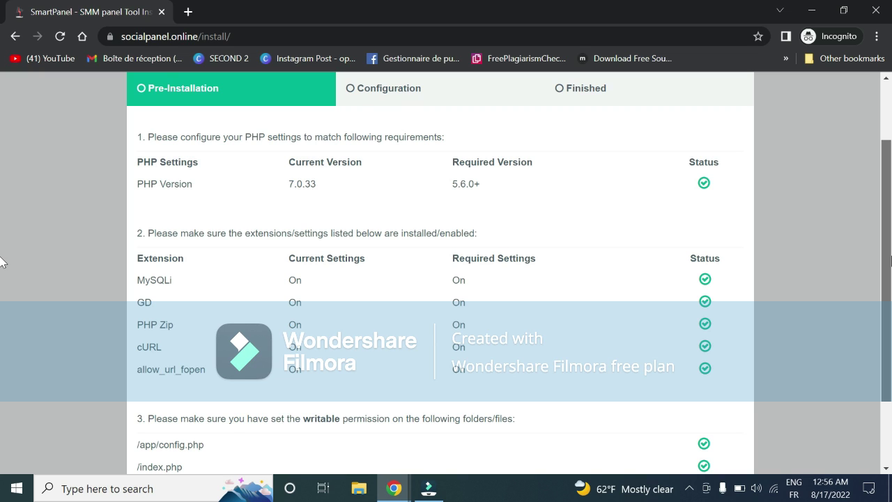
scroll(0, 261, down, 2)
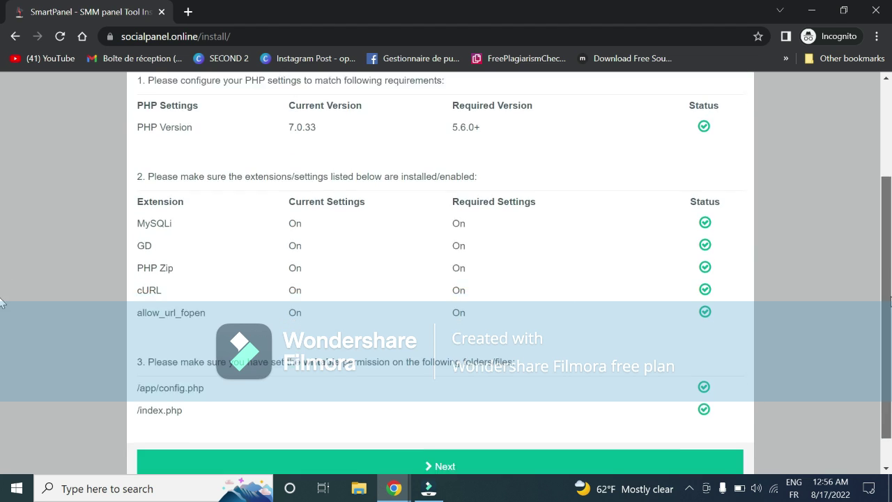
Enter database host localhost, database credentials, admin details and purchase code, then finish installing.
click(462, 460)
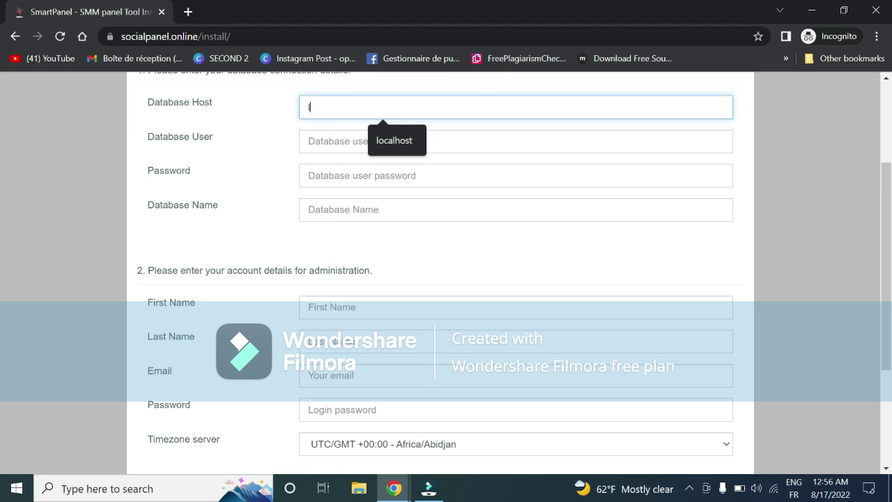
text(local)
click(389, 132)
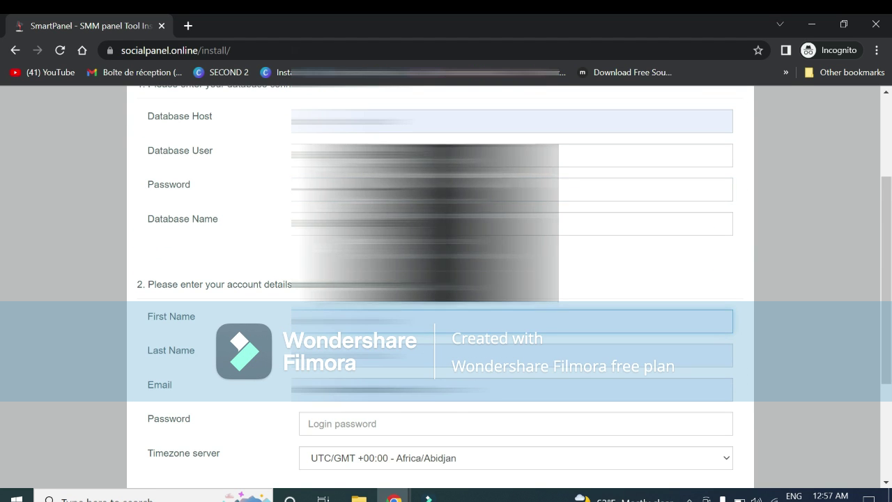
scroll(446, 279, down, 1)
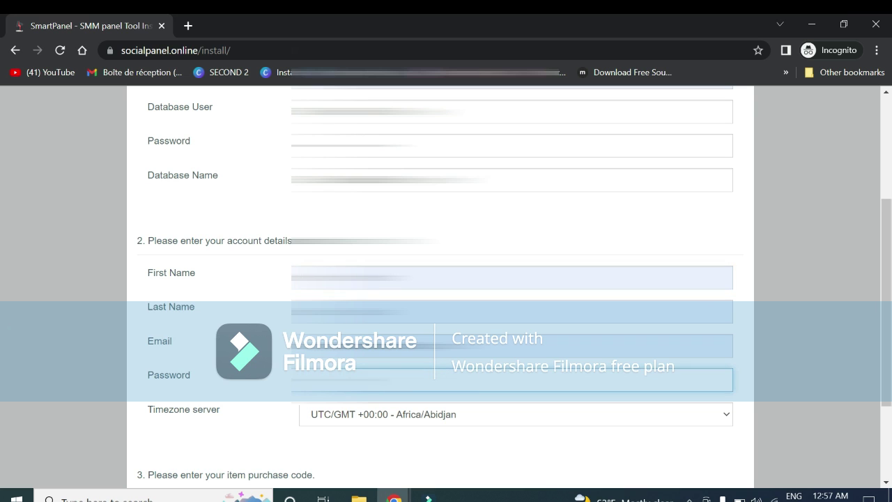
scroll(837, 347, down, 2)
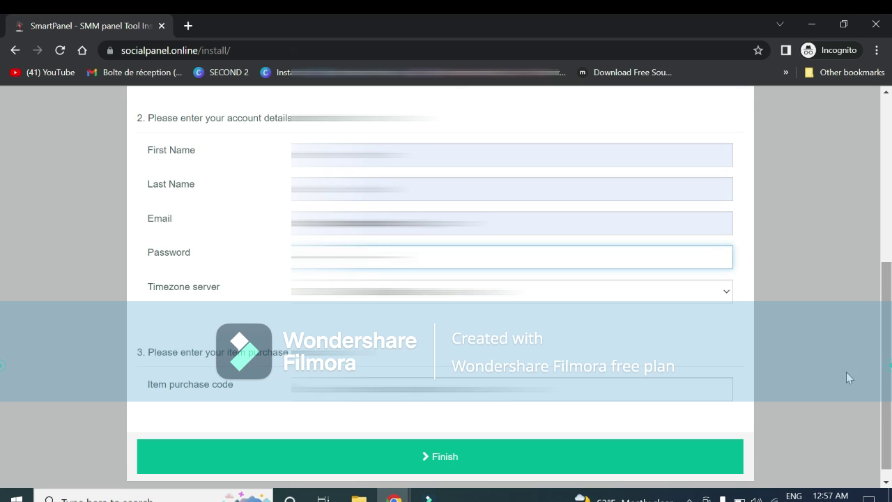
key(Tab)
key(Tab)
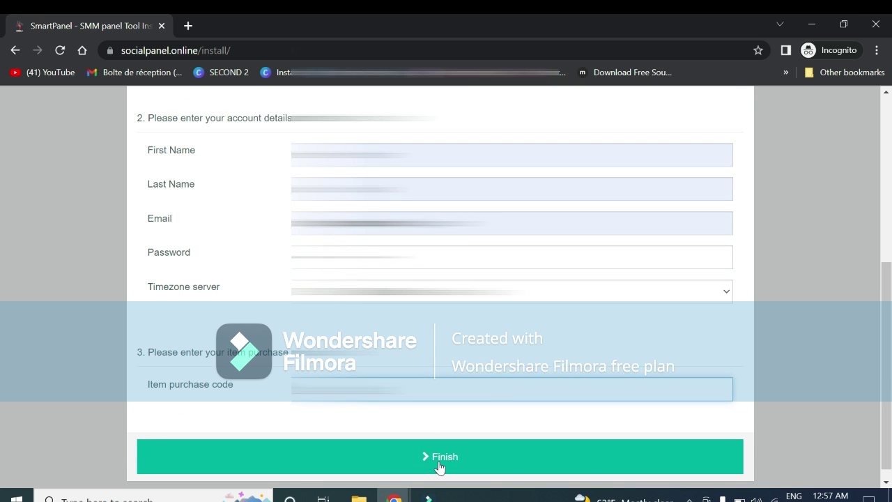
click(450, 466)
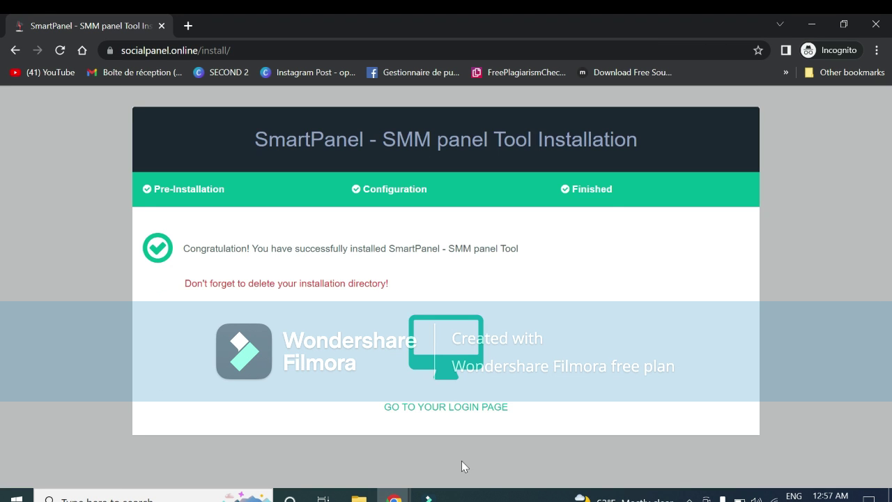
Open the installed socialpanel.online homepage and scroll down to its footer.
click(449, 408)
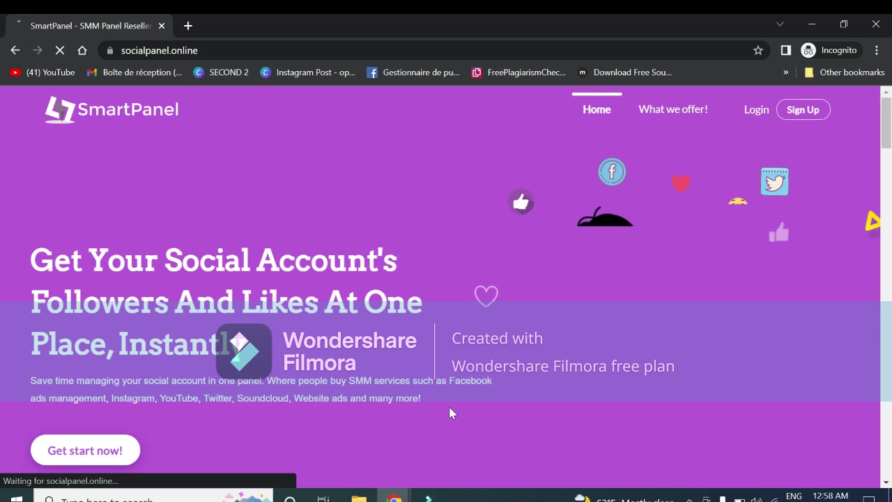
scroll(890, 150, down, 2)
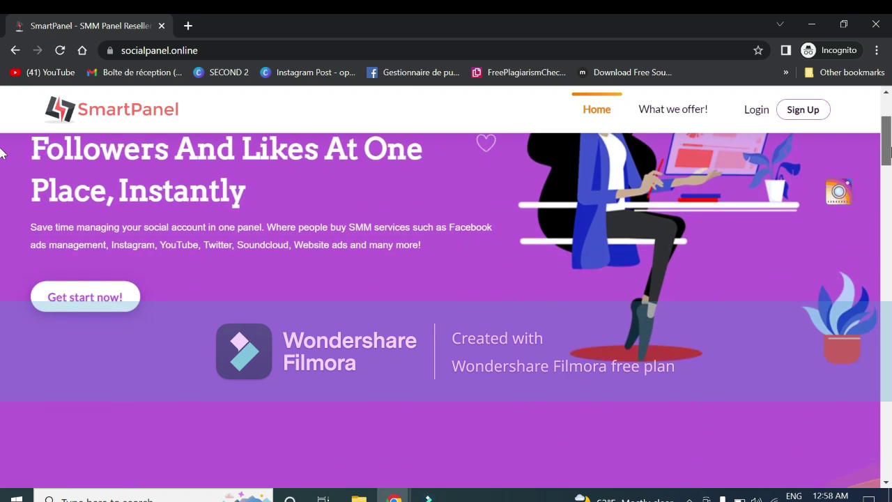
drag(890, 150, 891, 293)
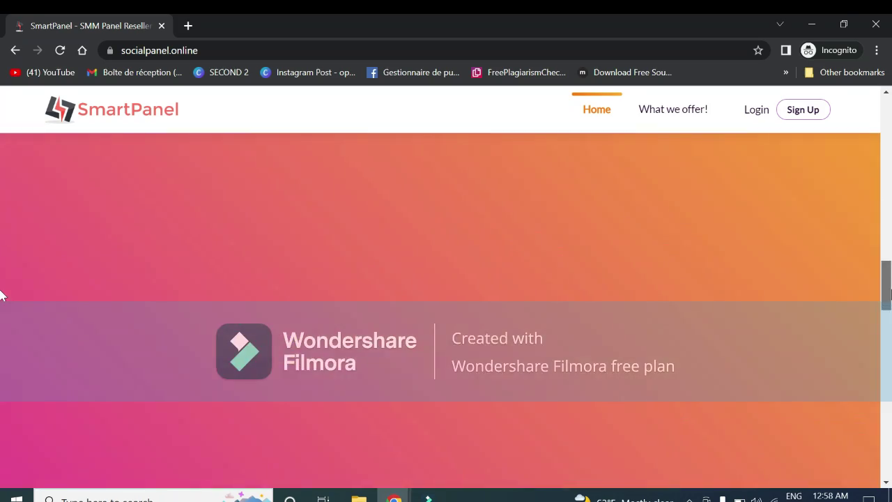
drag(890, 293, 890, 471)
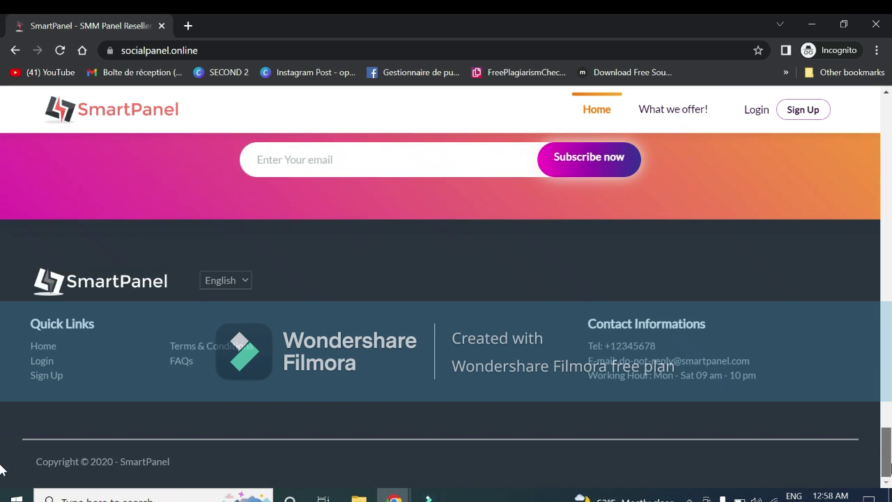
scroll(2, 470, up, 10)
scroll(2, 470, up, 10)
Return to the Hostinger File Manager tab showing public_html with the installed script's folders.
mouse_move(394, 496)
click(318, 460)
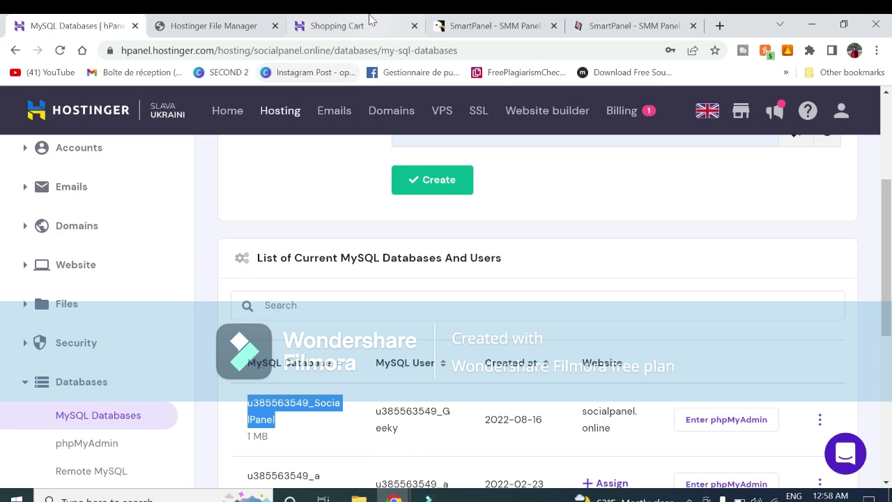
click(256, 25)
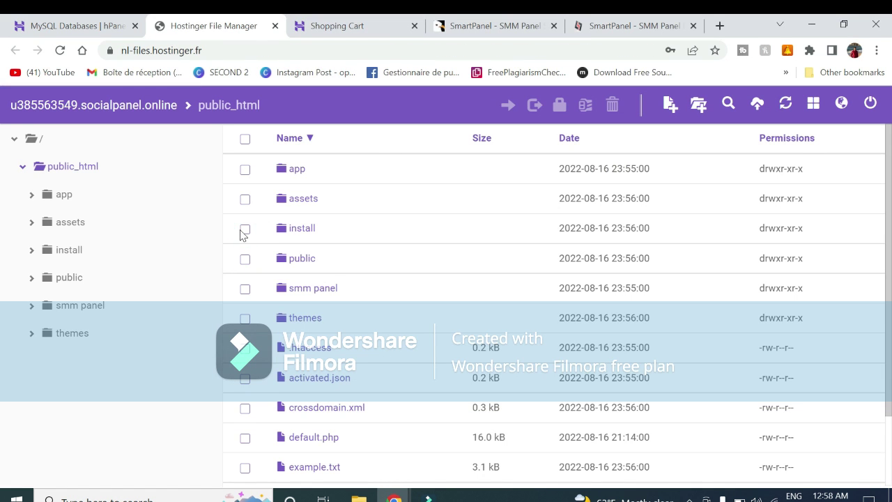